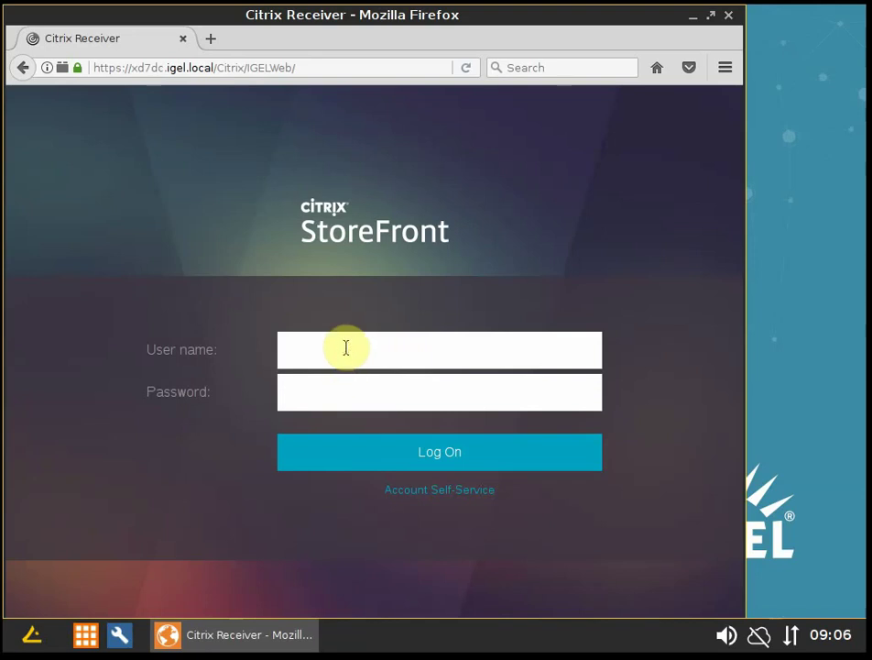
# - Sign in to the store as user 'sspw' with the account password
pyautogui.write('ssp')
pyautogui.write('w')
pyautogui.press('Tab')
pyautogui.write('********')
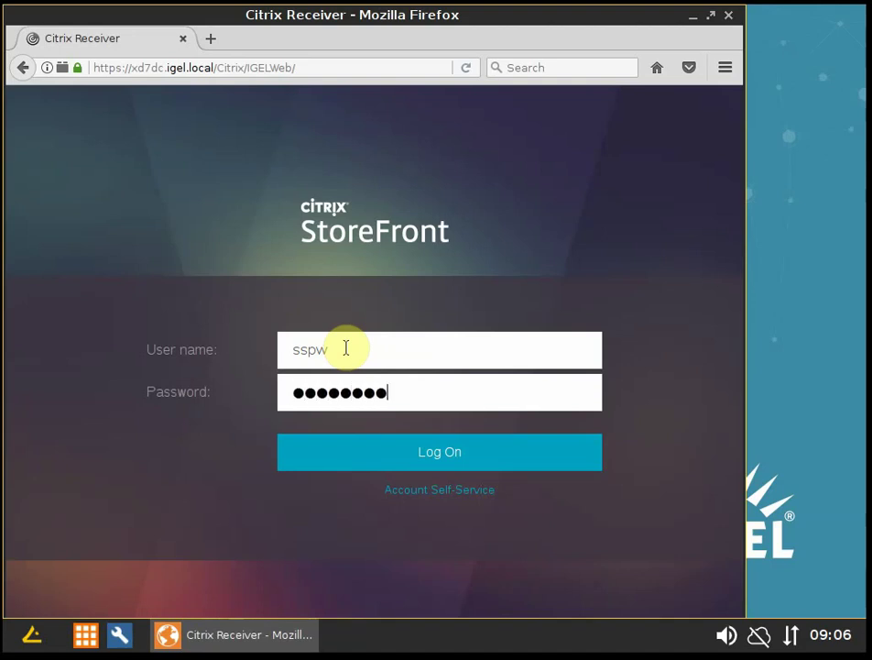
pyautogui.click(402, 445)
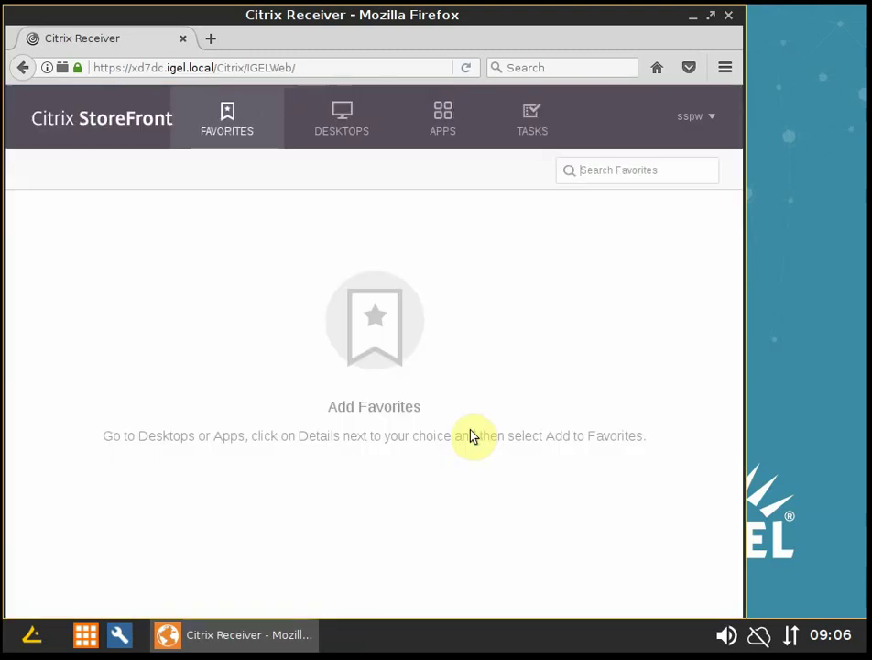
# - Start Manage Security Questions from Tasks and re-authenticate with the account password
pyautogui.click(537, 128)
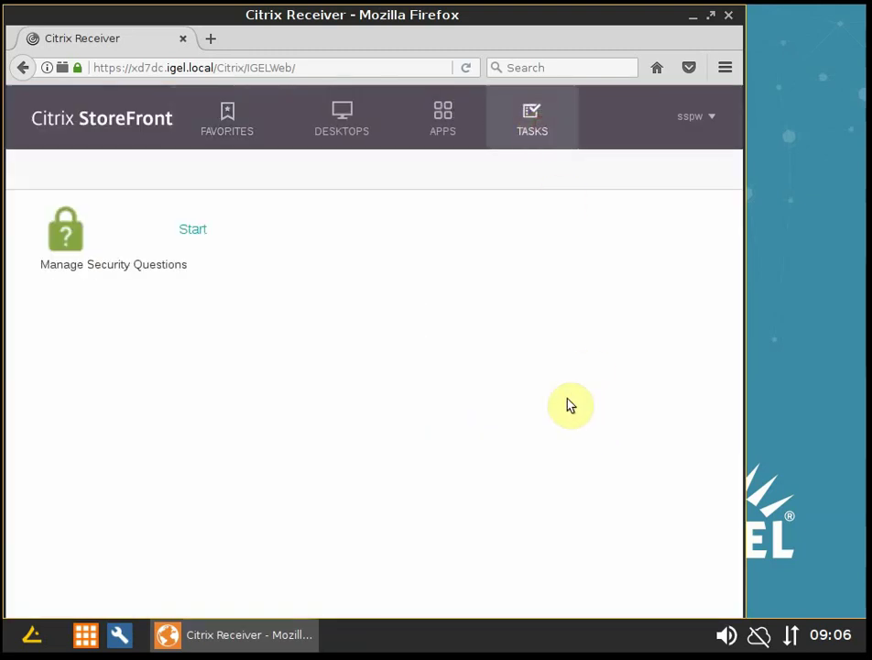
pyautogui.click(194, 232)
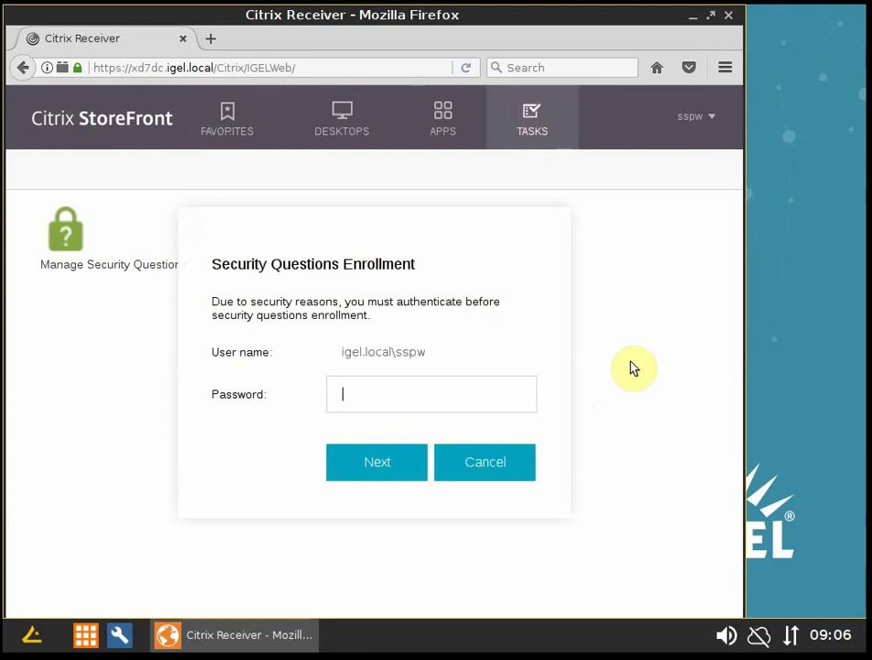
pyautogui.write('***')
pyautogui.write('*****')
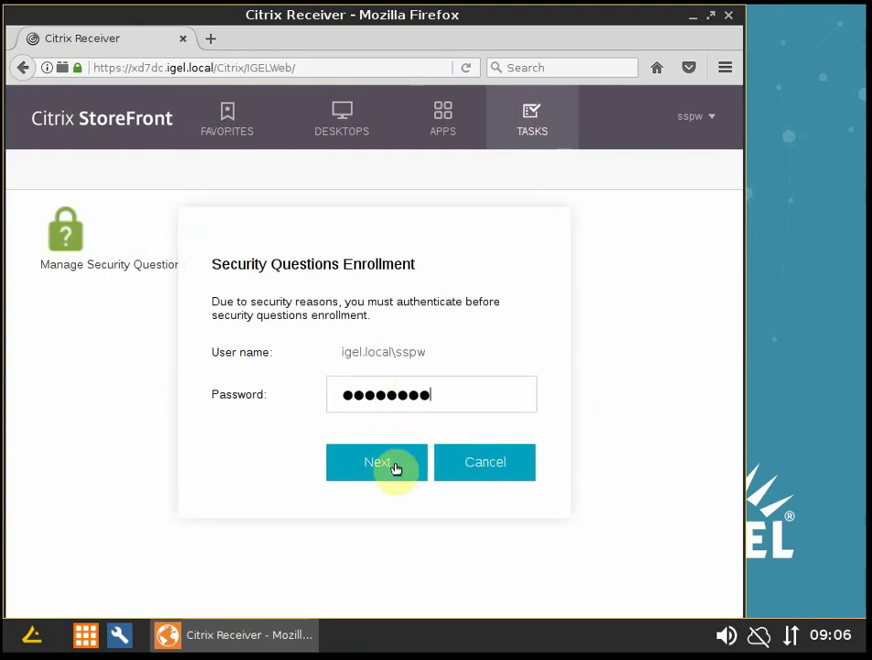
pyautogui.click(393, 465)
pyautogui.click(436, 400)
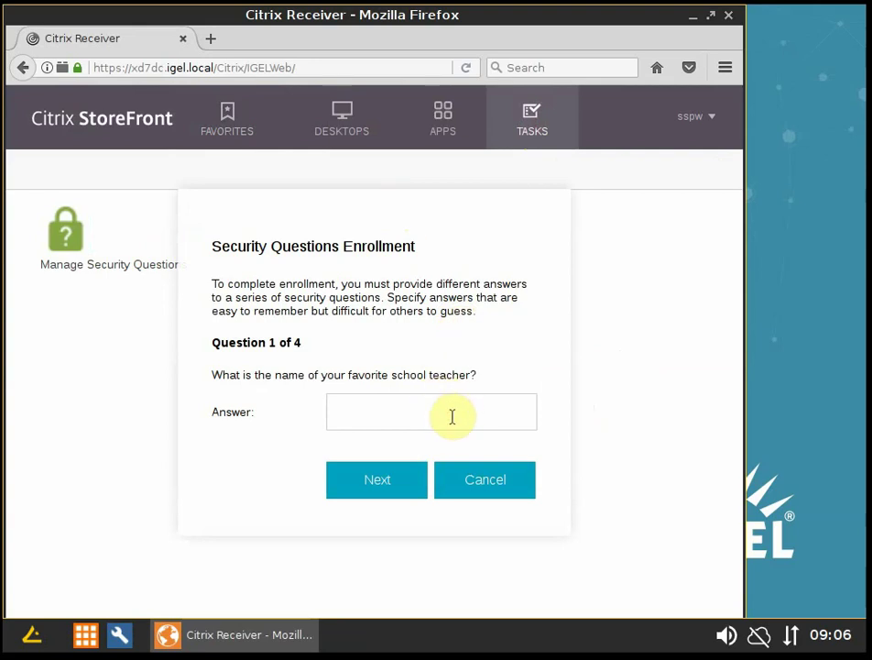
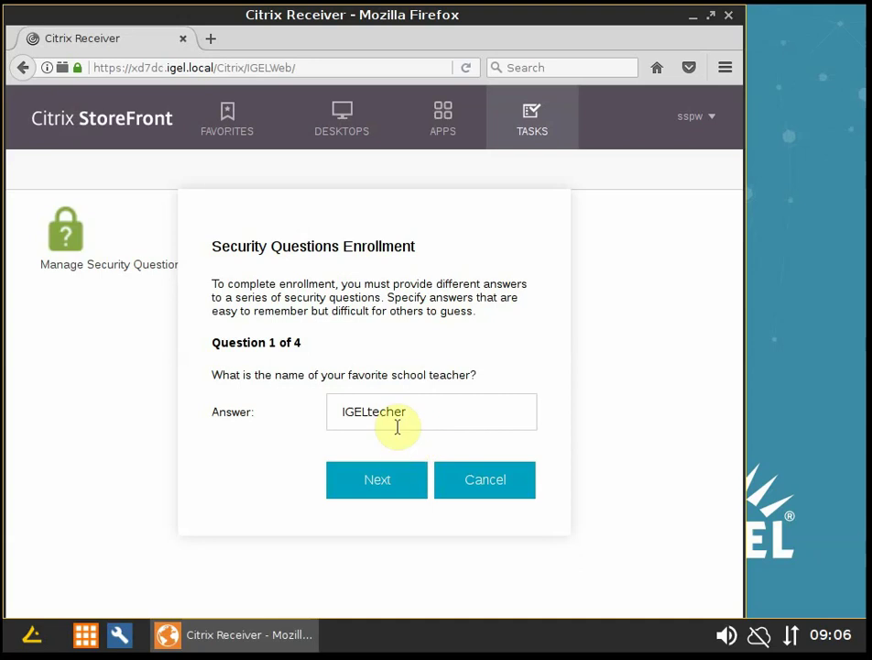
pyautogui.click(379, 411)
pyautogui.write('a')
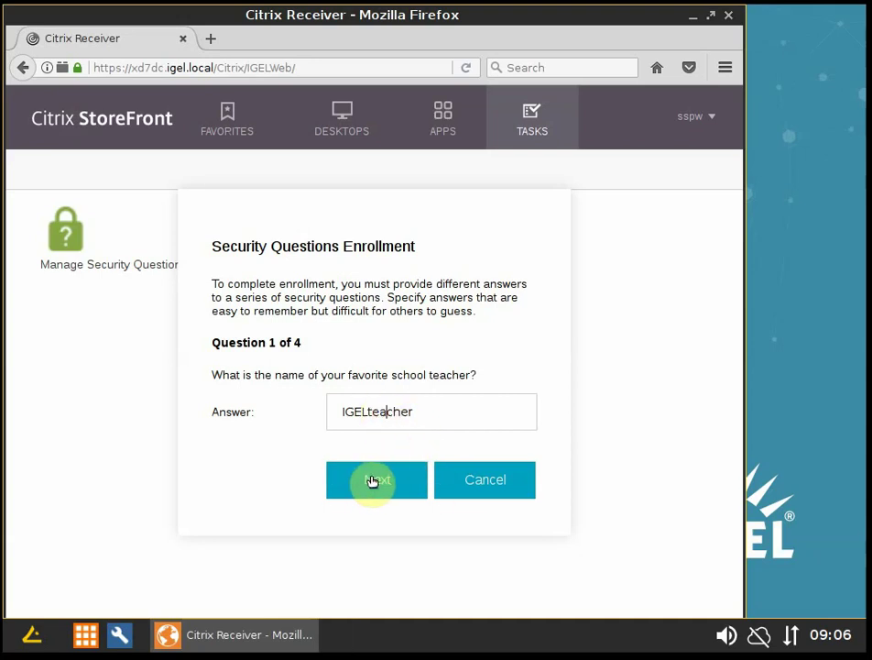
pyautogui.click(375, 480)
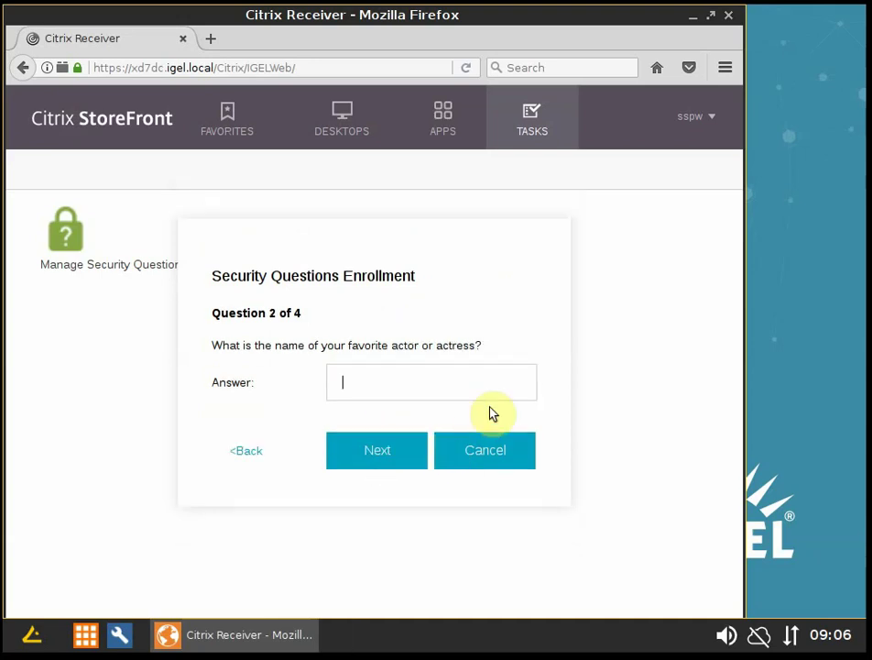
pyautogui.click(363, 454)
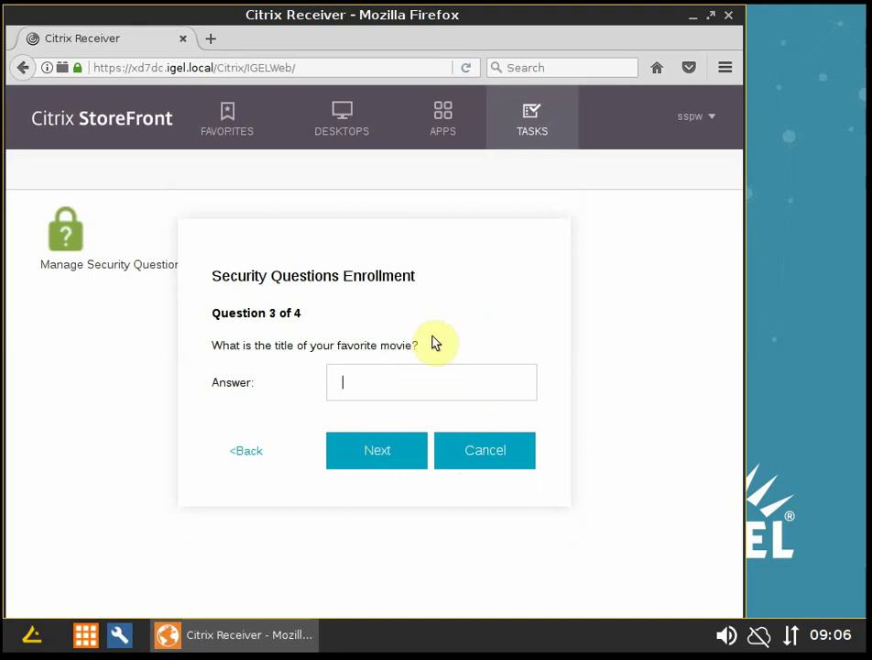
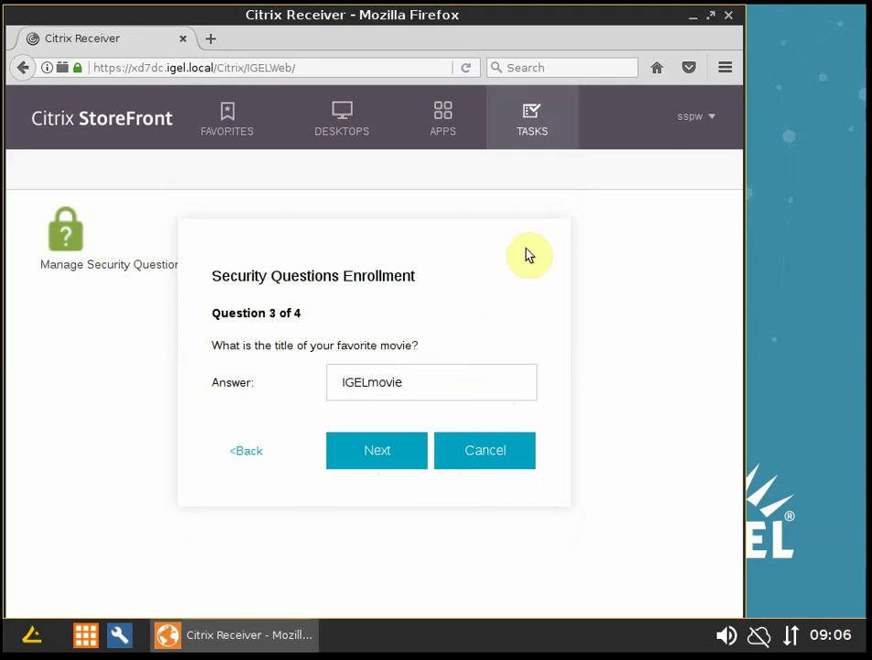
pyautogui.click(395, 461)
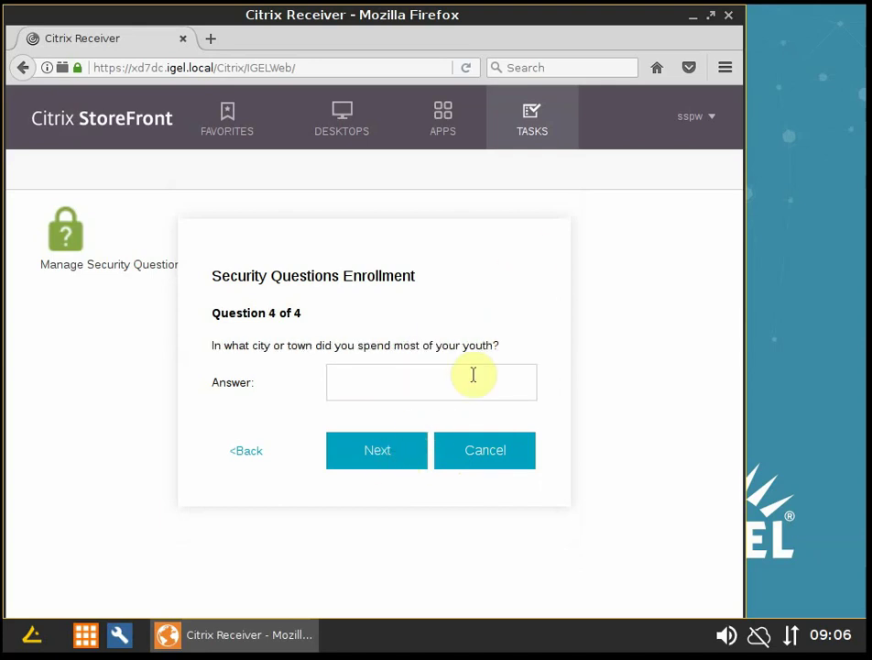
pyautogui.click(358, 444)
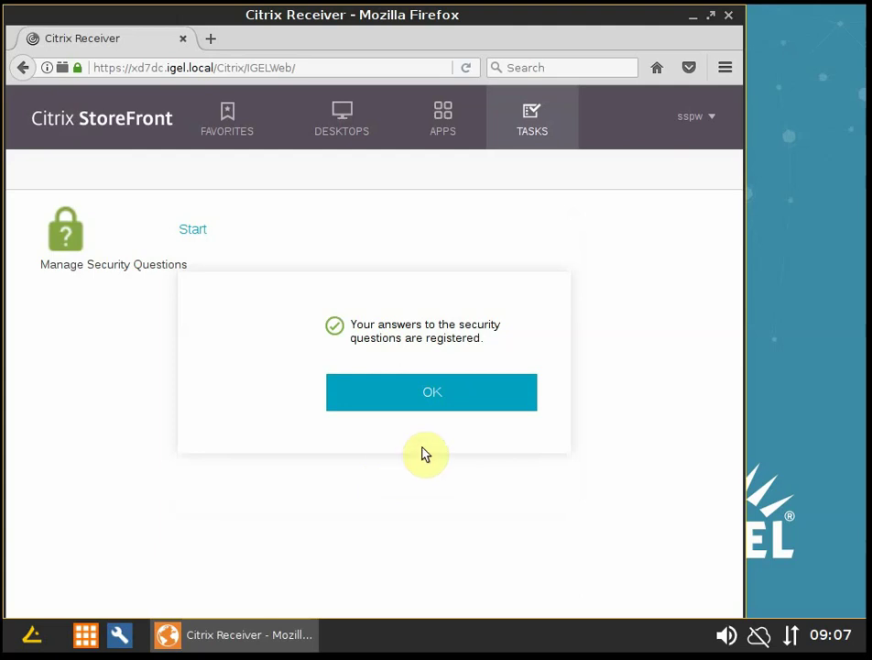
# - Dismiss the registration confirmation and log off the store
pyautogui.click(452, 397)
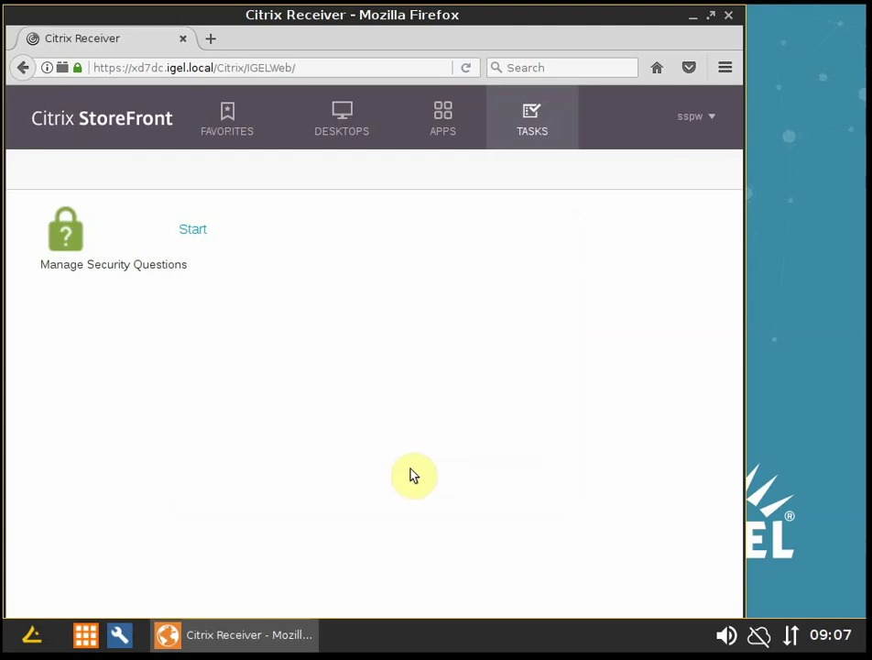
pyautogui.click(712, 116)
pyautogui.click(624, 258)
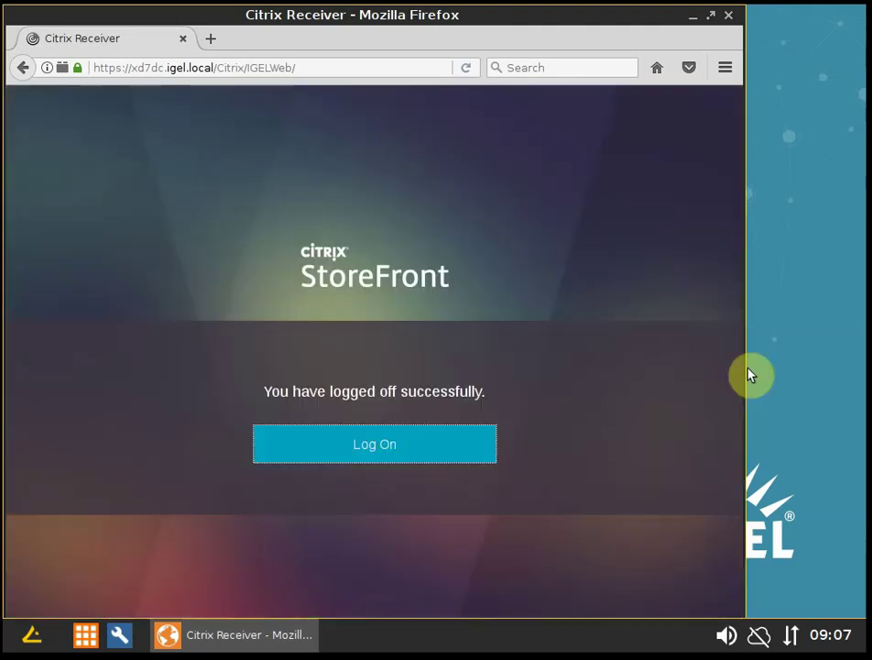
pyautogui.click(384, 443)
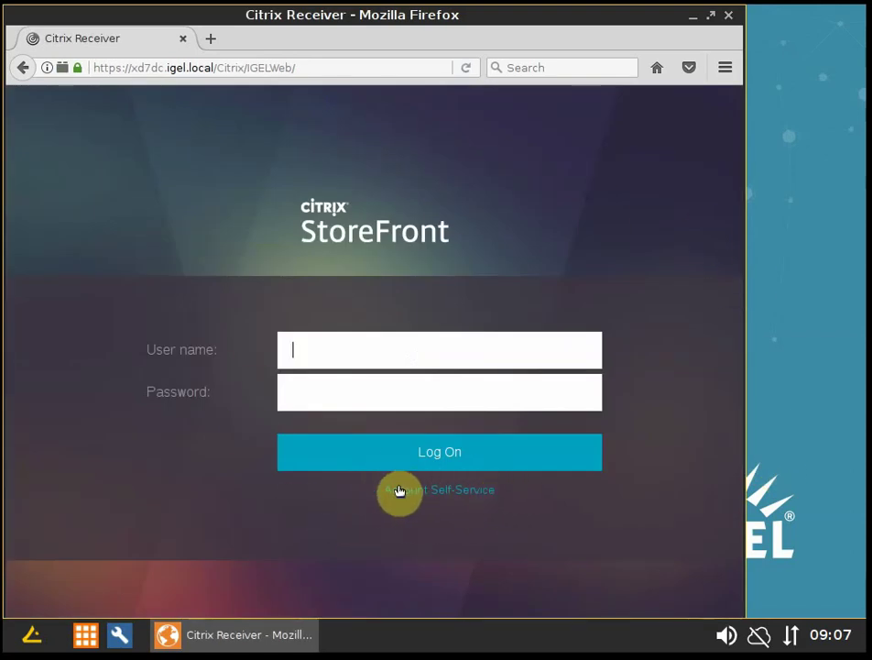
# - Start an Account Self-Service password reset for user 'igel\sspw'
pyautogui.click(447, 494)
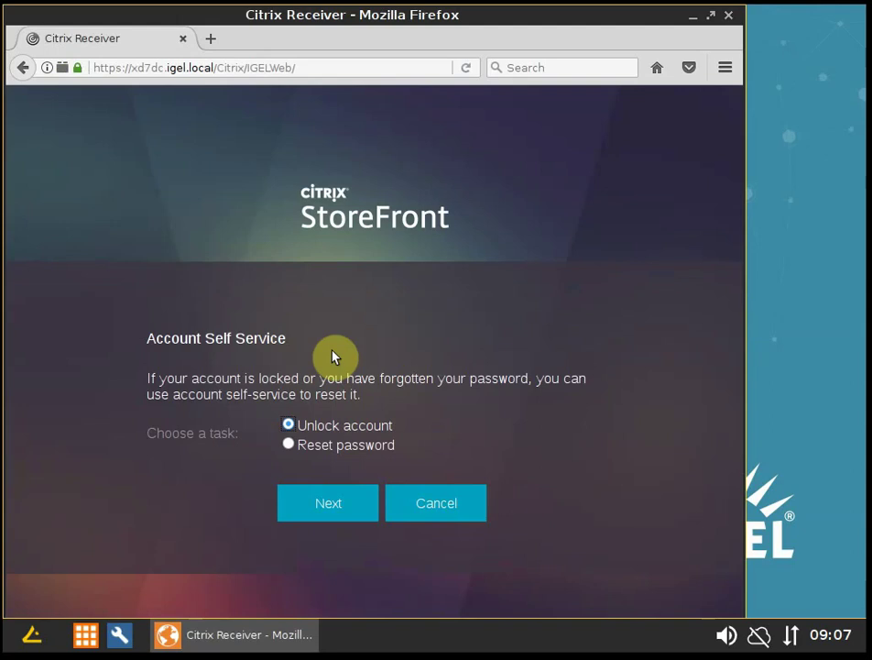
pyautogui.click(288, 444)
pyautogui.click(329, 504)
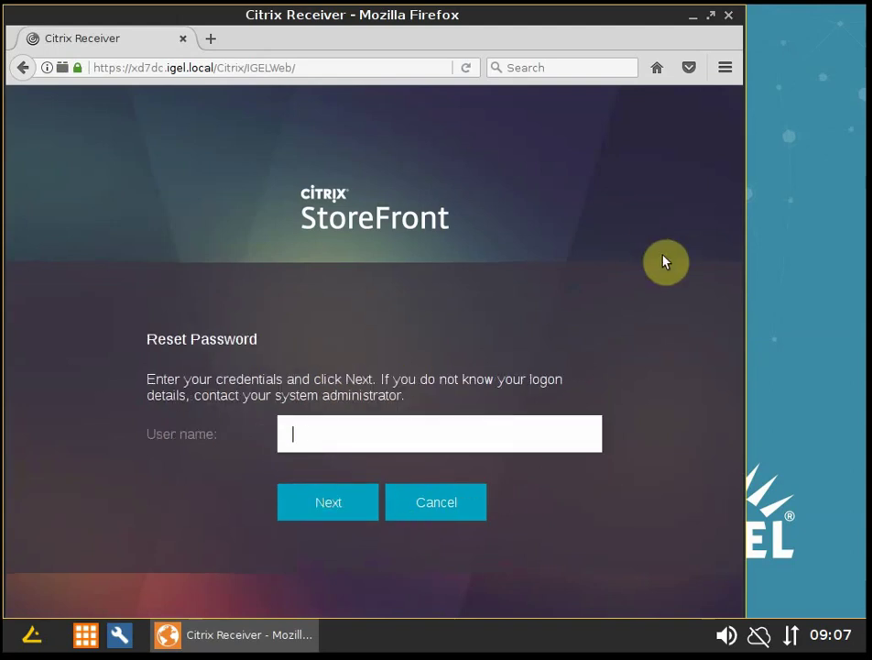
pyautogui.write('igel\\')
pyautogui.write('sspw')
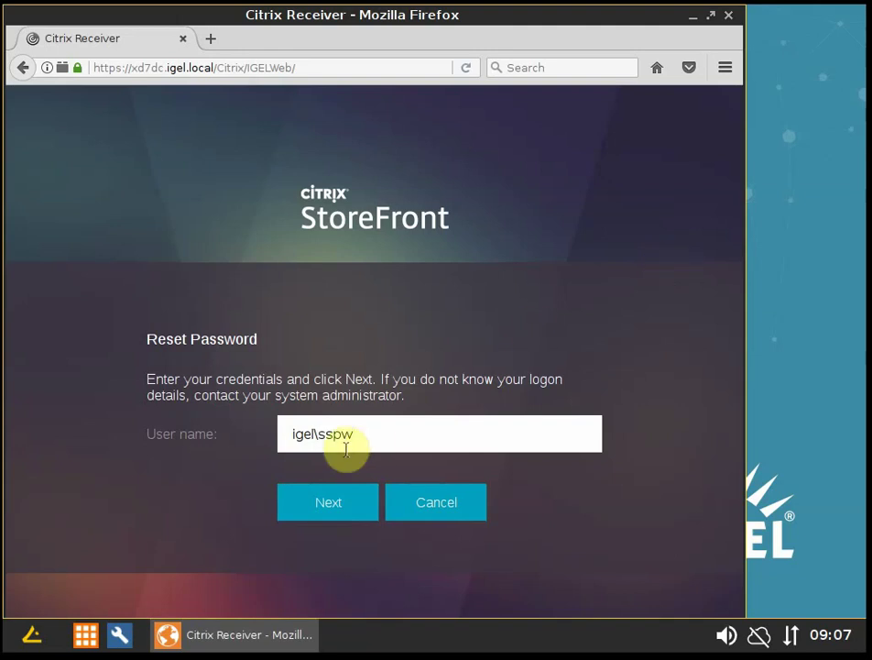
pyautogui.click(330, 504)
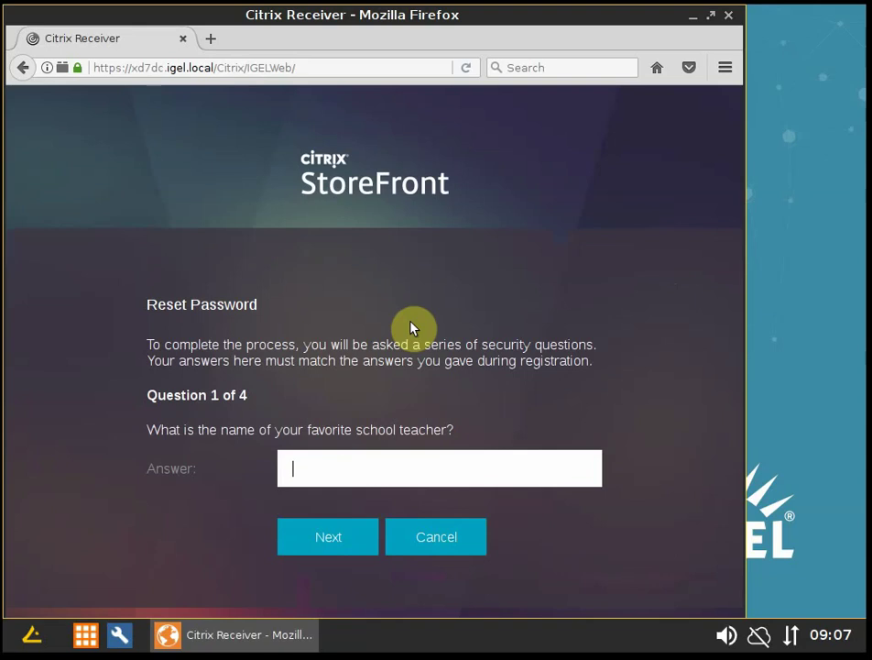
pyautogui.click(337, 548)
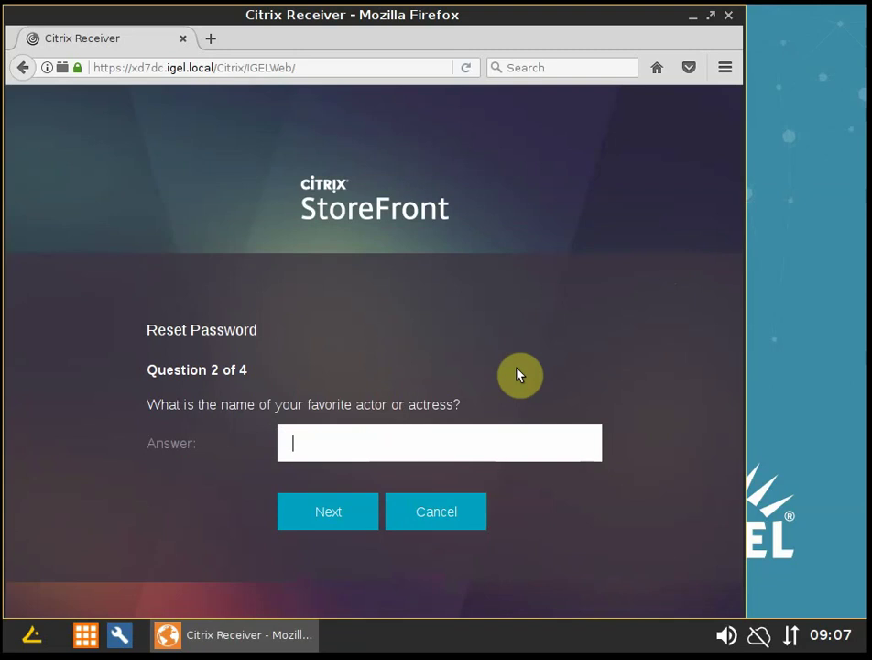
pyautogui.click(311, 511)
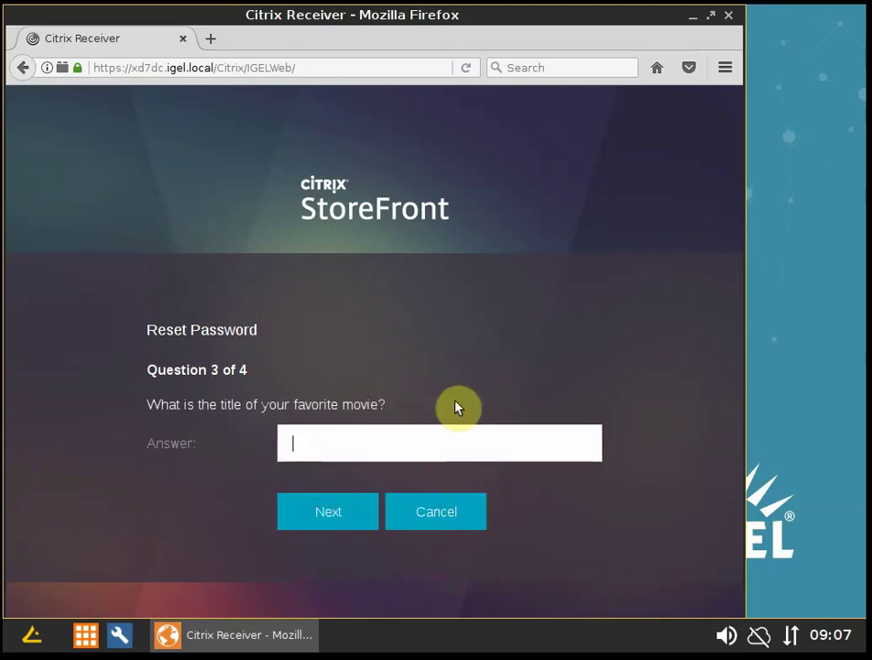
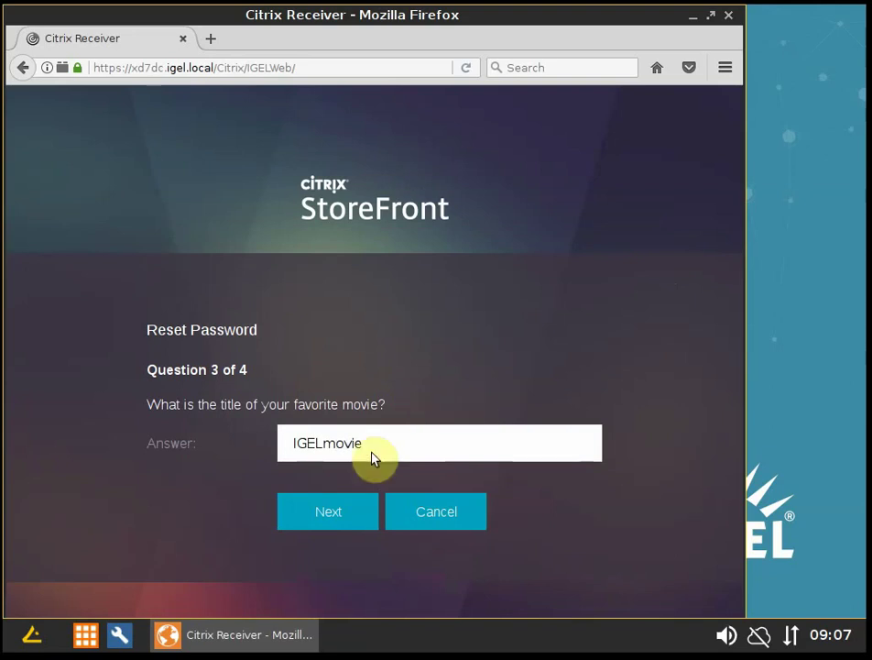
pyautogui.click(345, 521)
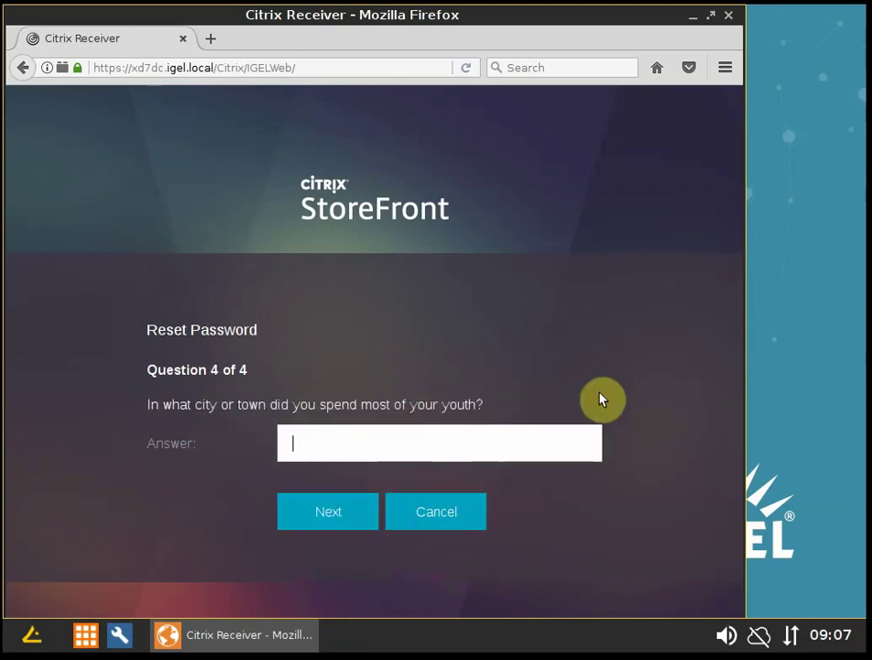
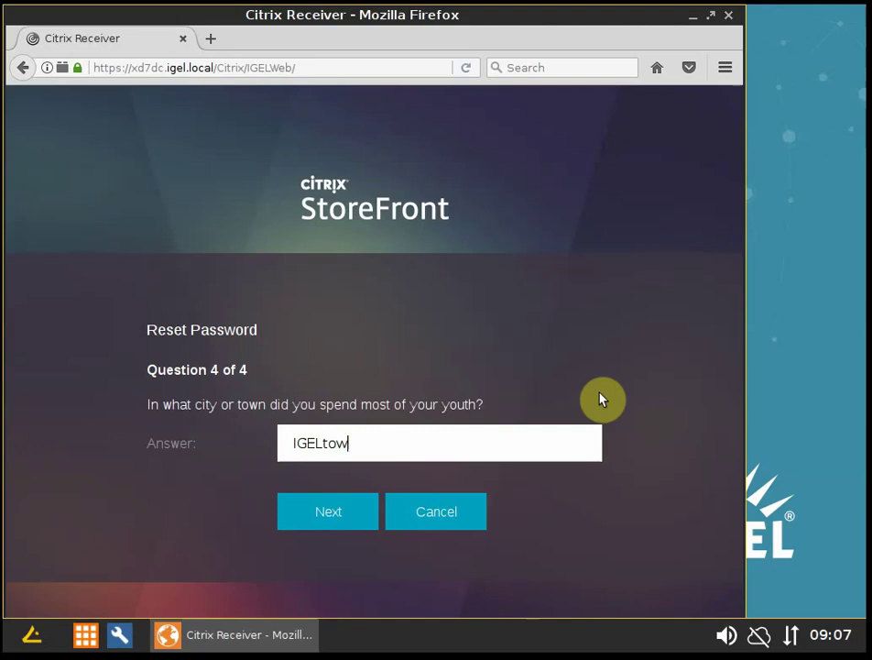
pyautogui.click(313, 524)
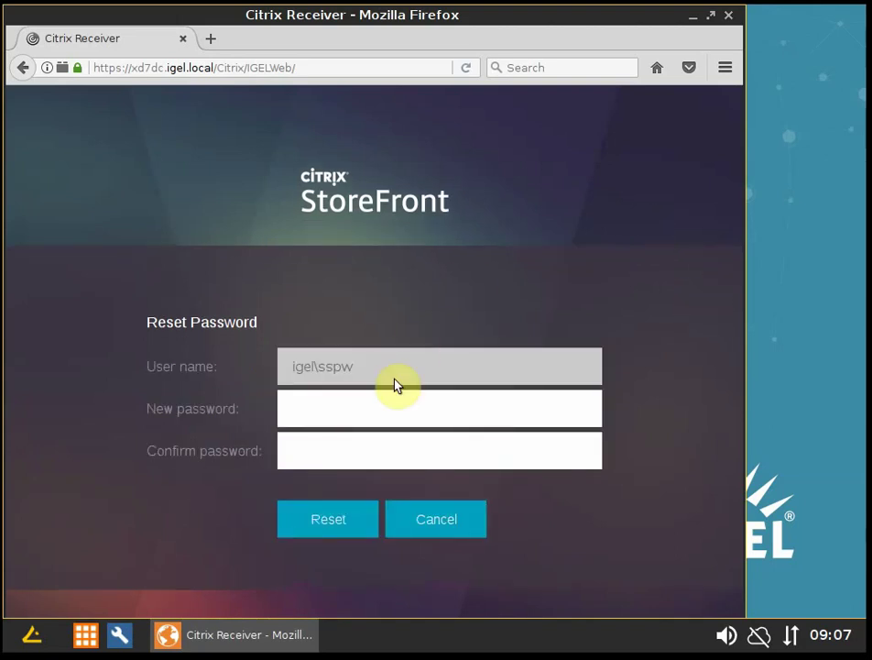
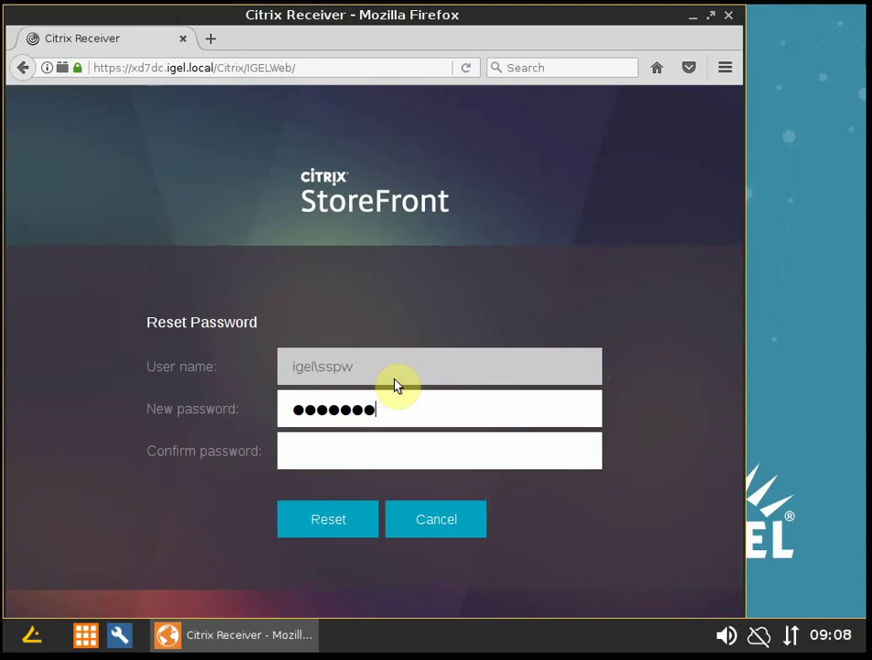
pyautogui.press('Tab')
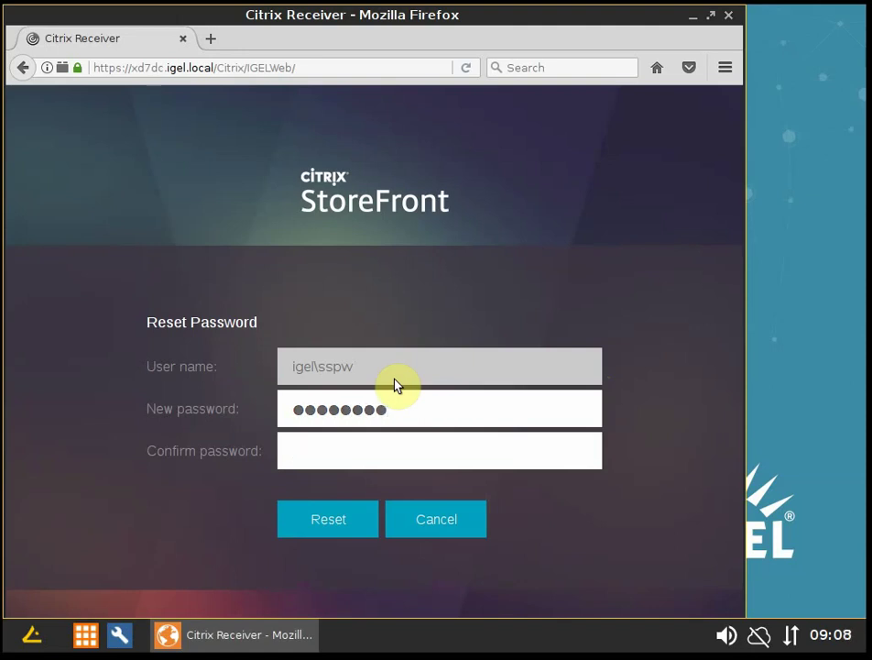
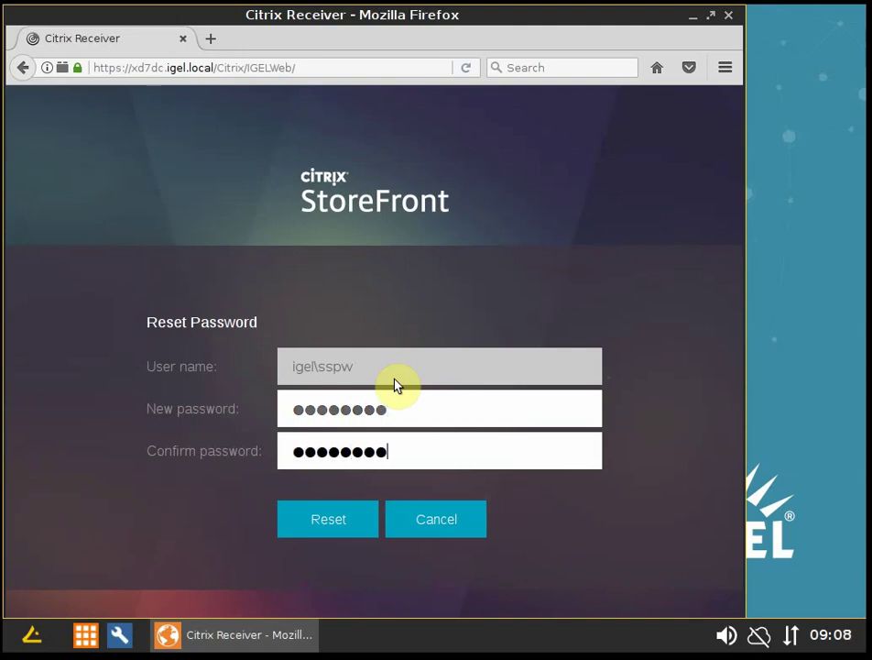
pyautogui.click(338, 531)
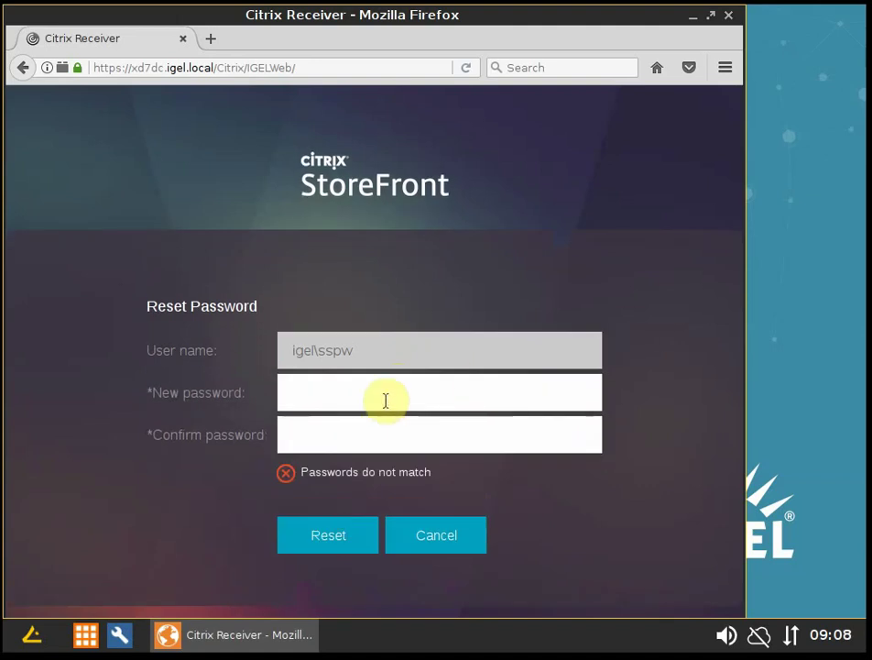
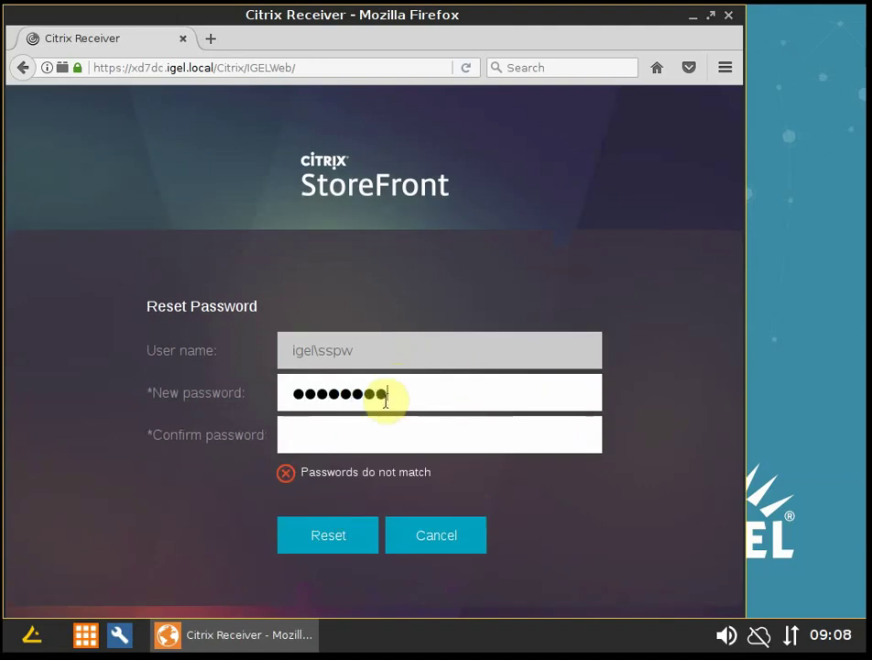
pyautogui.click(290, 436)
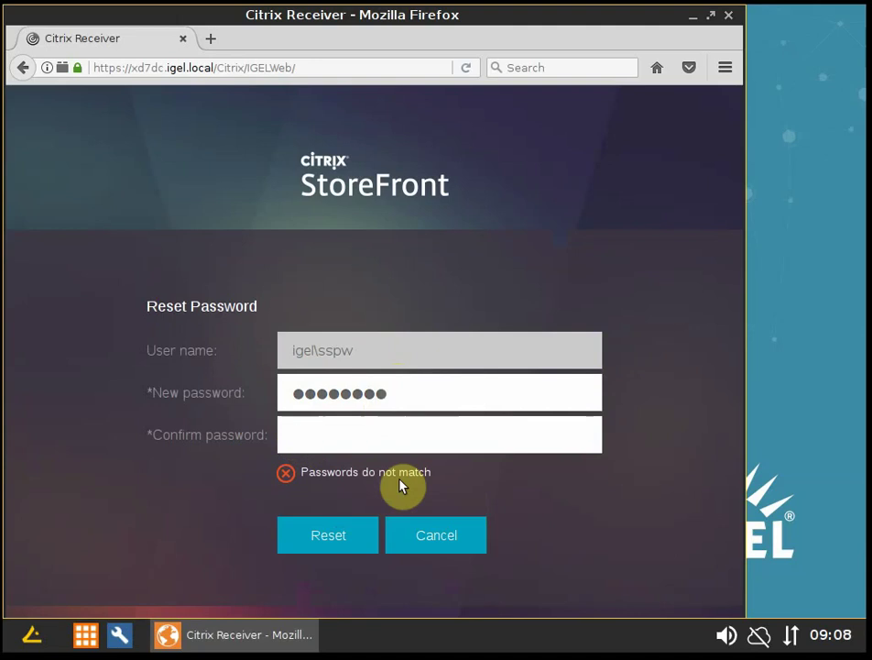
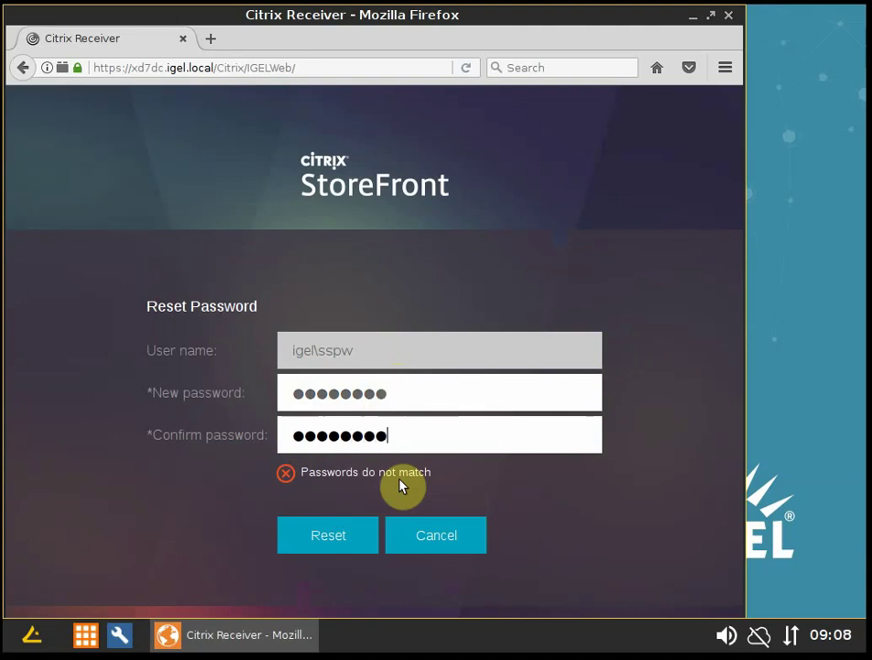
pyautogui.click(334, 533)
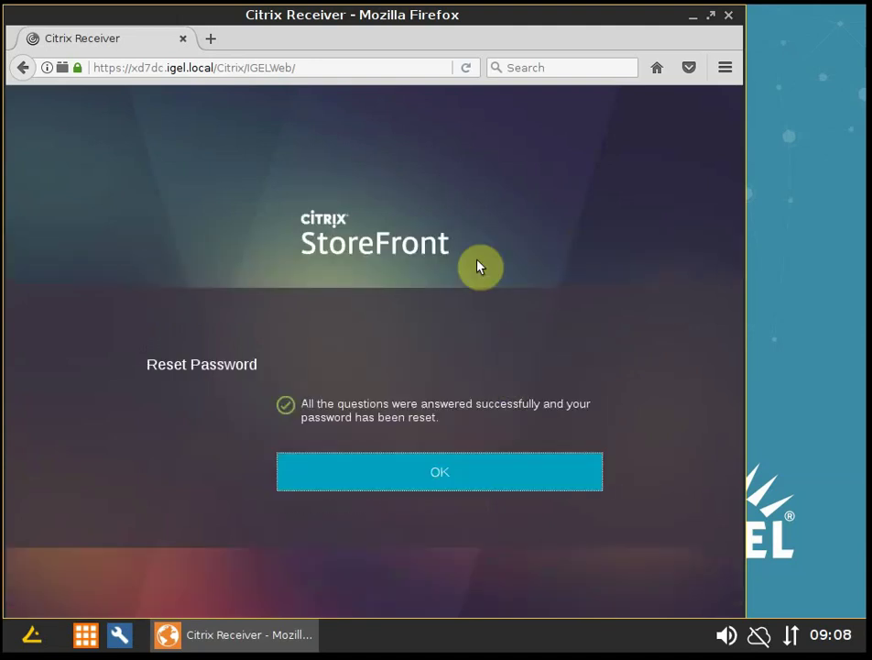
pyautogui.click(436, 472)
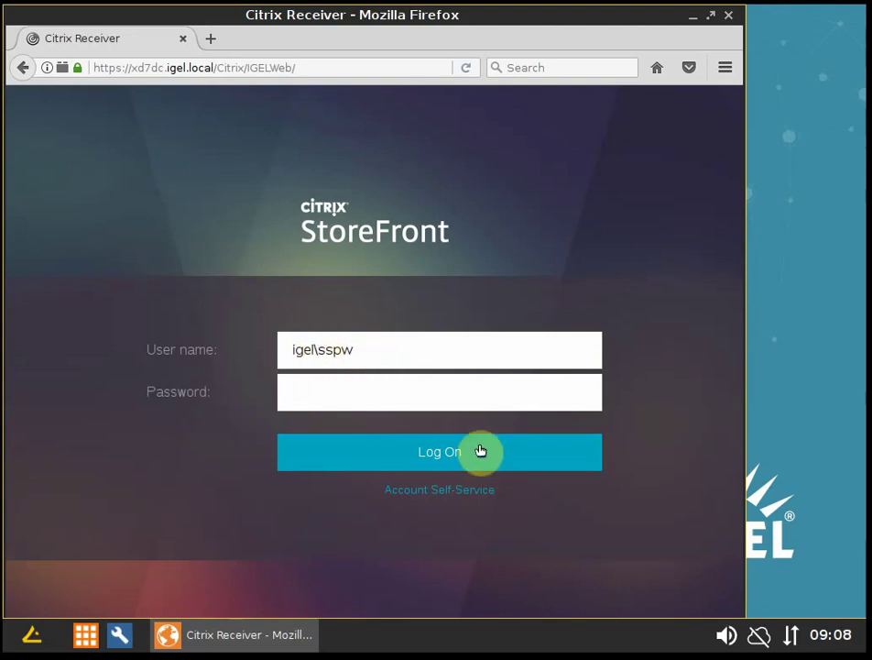
# - Log on without the domain prefix using the new password and view the DESKTOPS tab
pyautogui.press('Right')
pyautogui.press('Right')
pyautogui.press('Left')
pyautogui.press('Left')
pyautogui.hotkey('shift', 'Left')
pyautogui.hotkey('shift', 'Left')
pyautogui.hotkey('shift', 'Left')
pyautogui.press('BackSpace')
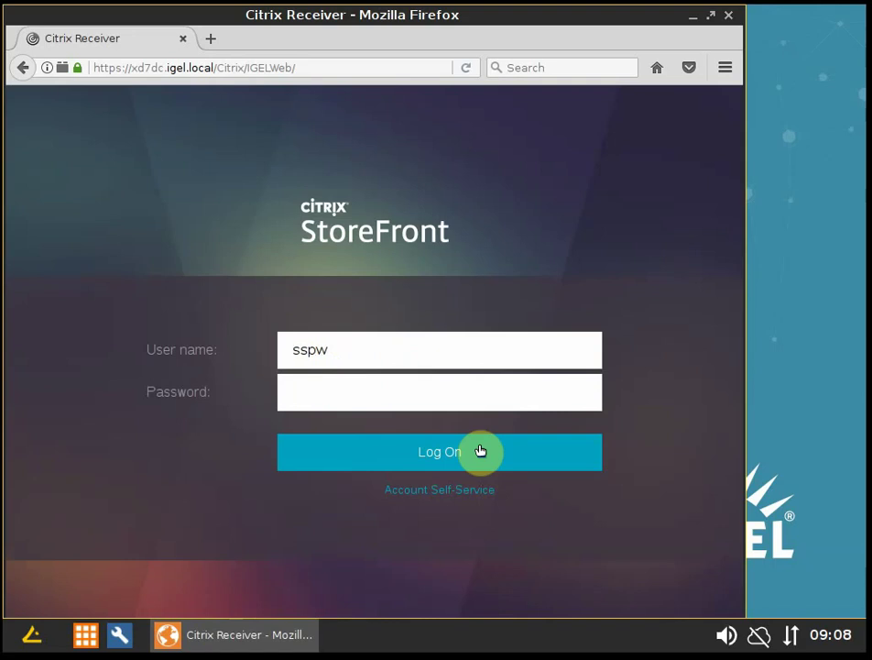
pyautogui.press('Tab')
pyautogui.write('*****')
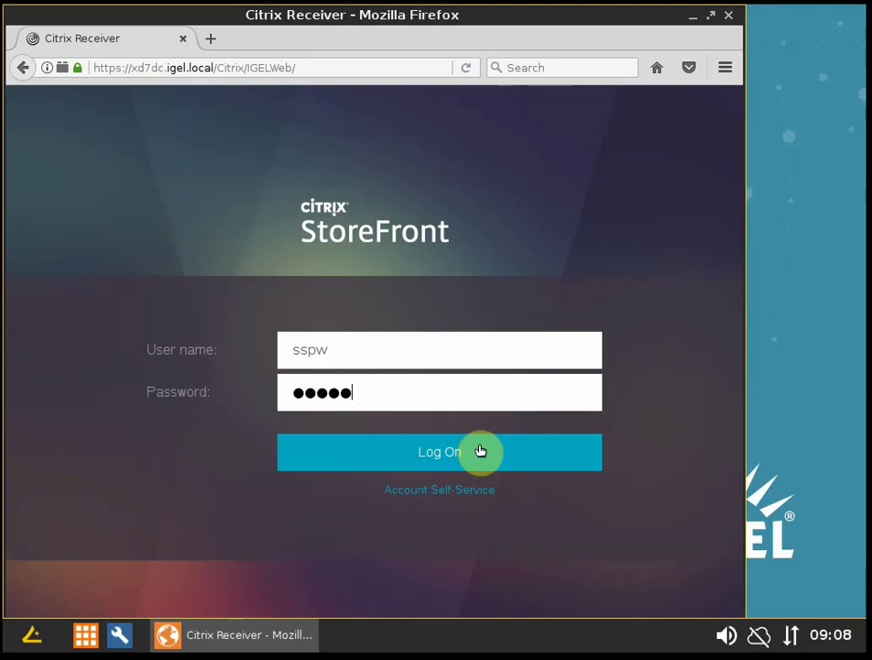
pyautogui.write('***')
pyautogui.click(480, 451)
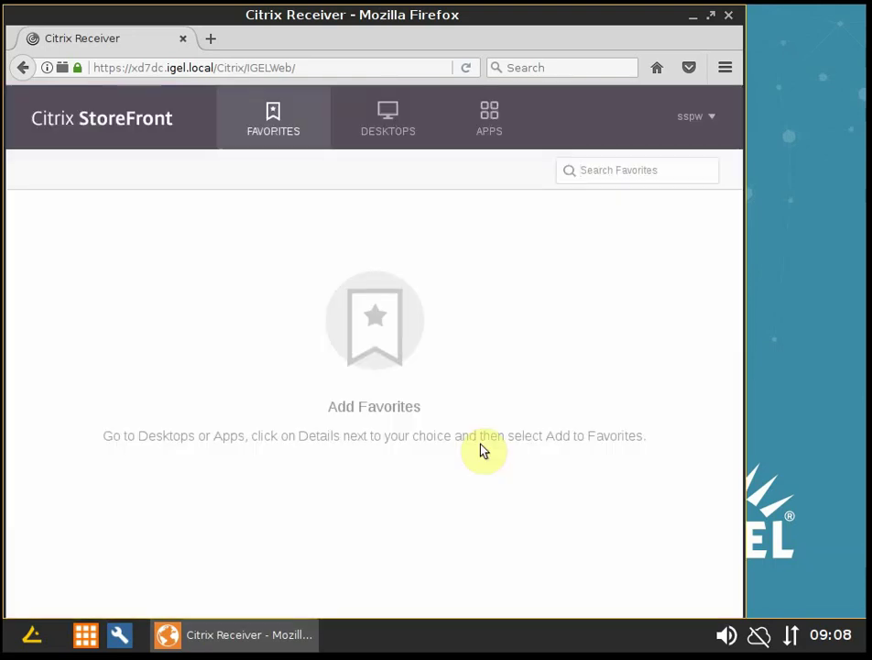
pyautogui.click(342, 119)
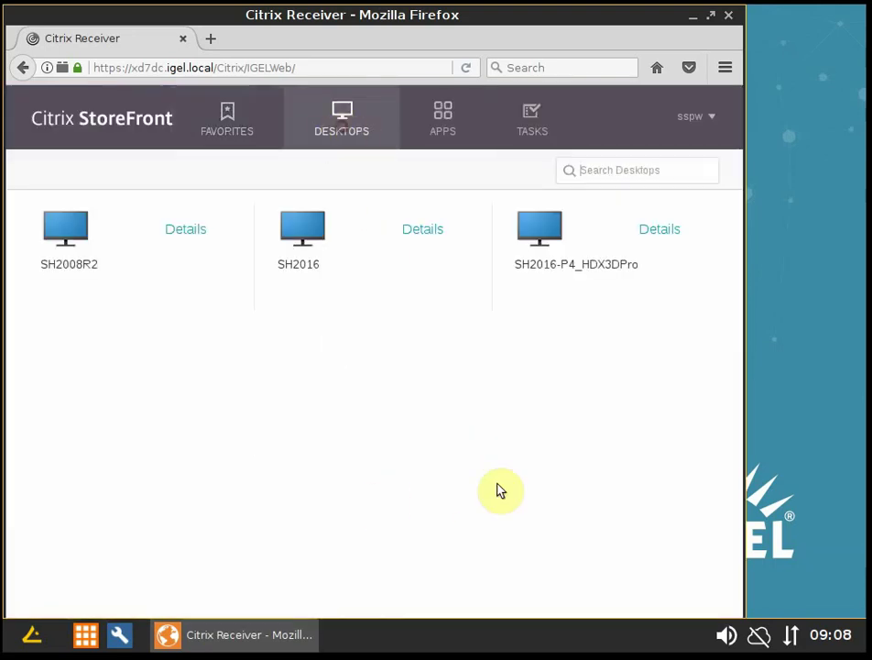